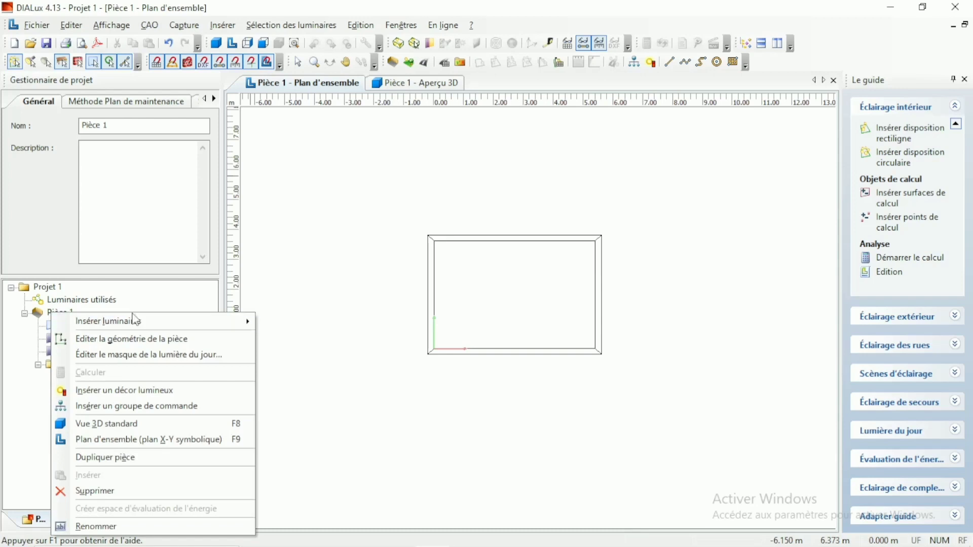
Check the luminaire insertion options for Pièce 1 and look through the manufacturers in the DIALux catalogues.
mouse_move(238, 321)
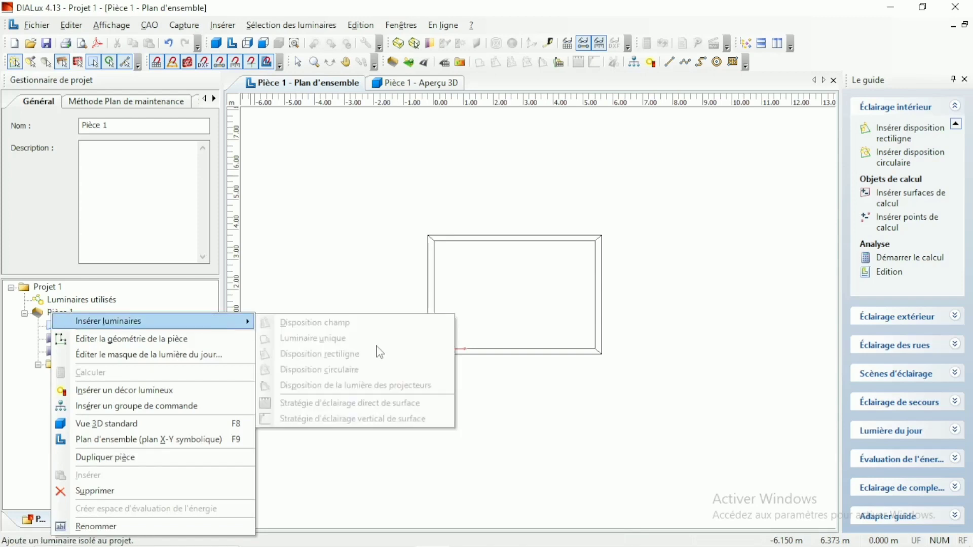
left_click(371, 289)
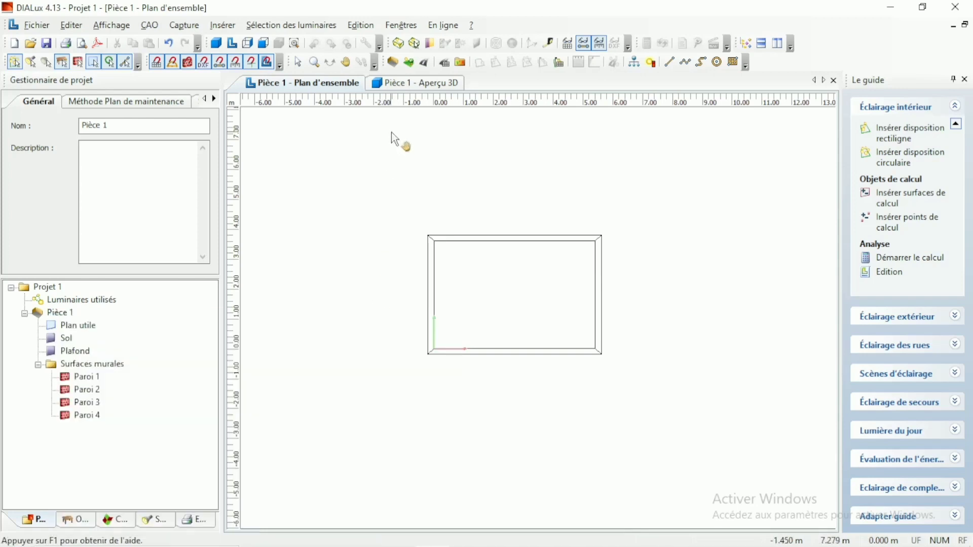
left_click(305, 27)
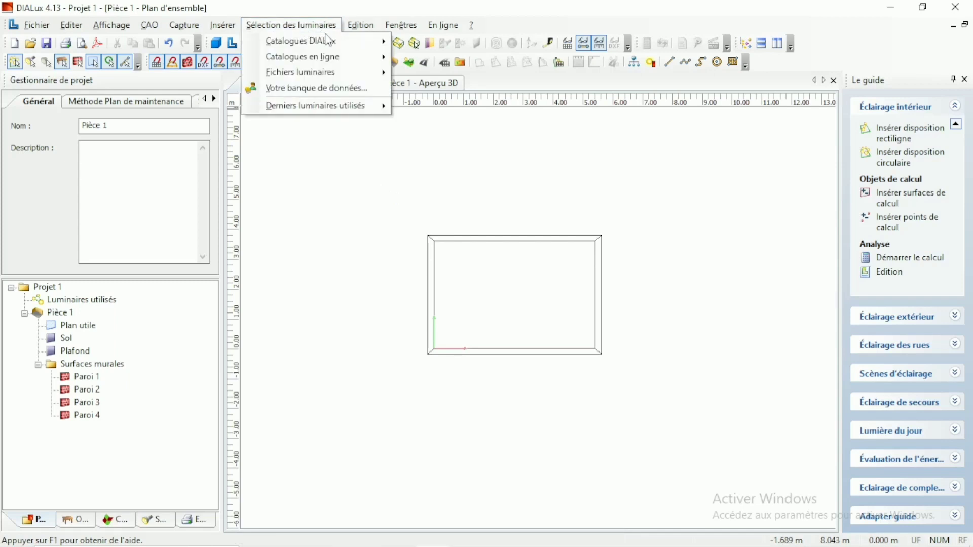
mouse_move(329, 40)
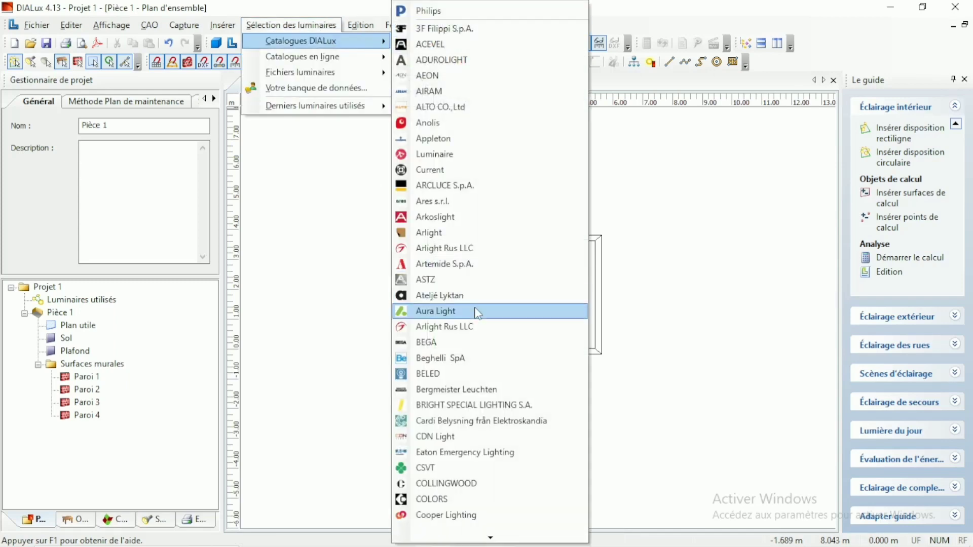
mouse_move(495, 537)
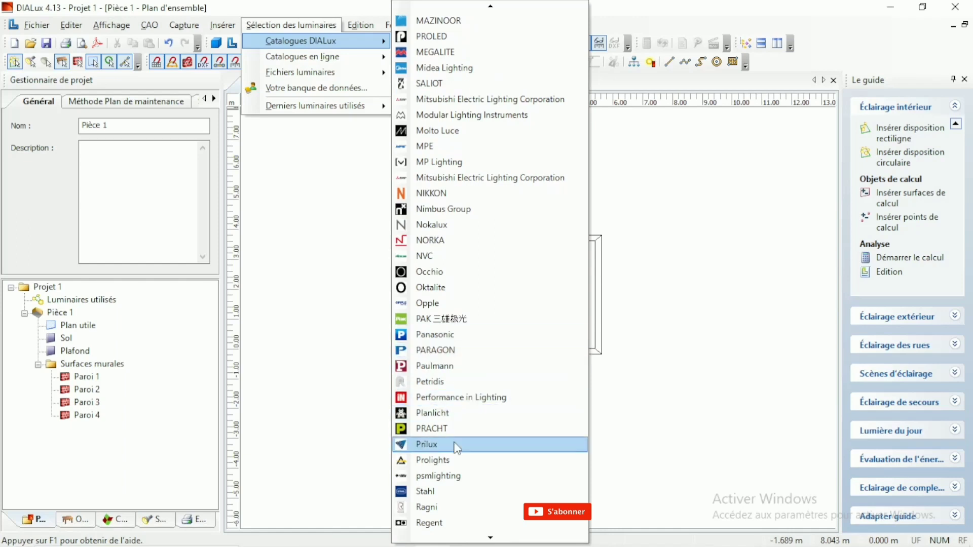
left_click(350, 384)
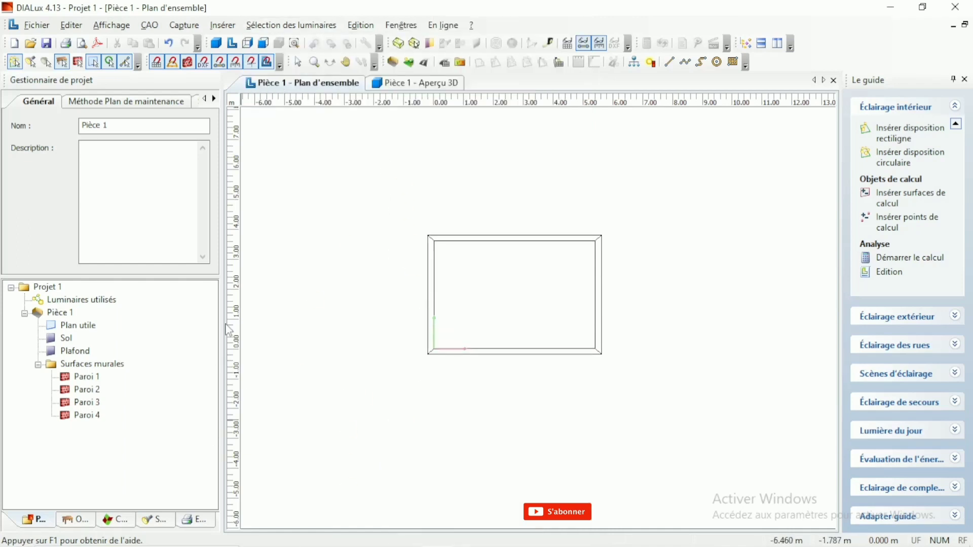
left_click(330, 31)
mouse_move(333, 43)
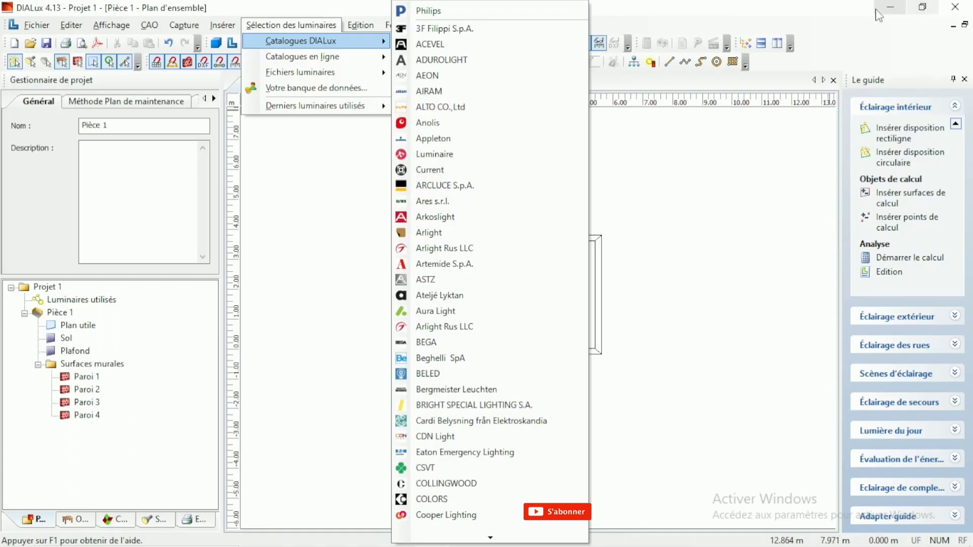
Switch to File Explorer and locate the setup application in the downloaded 20210625-pps-emea-philips-lighting folder.
left_click(879, 15)
left_click(880, 16)
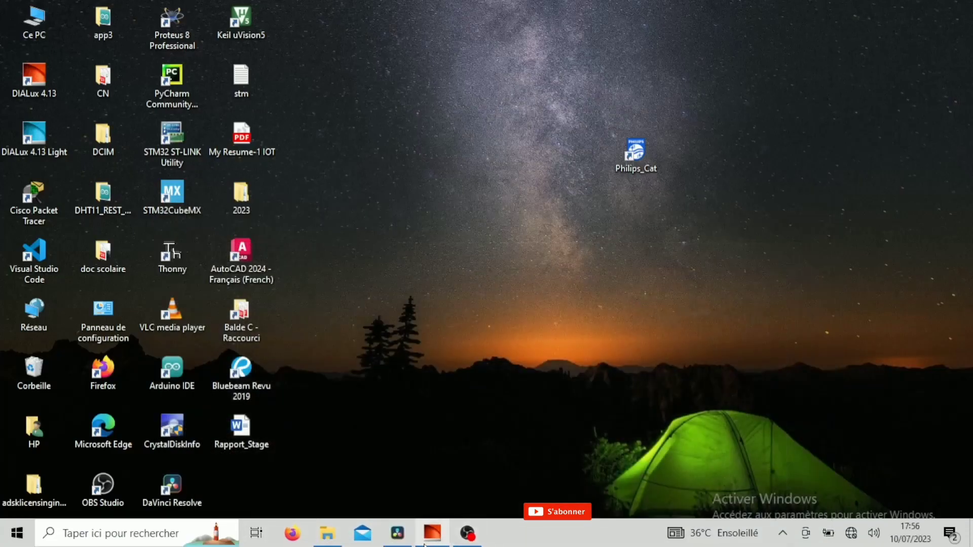
left_click(328, 535)
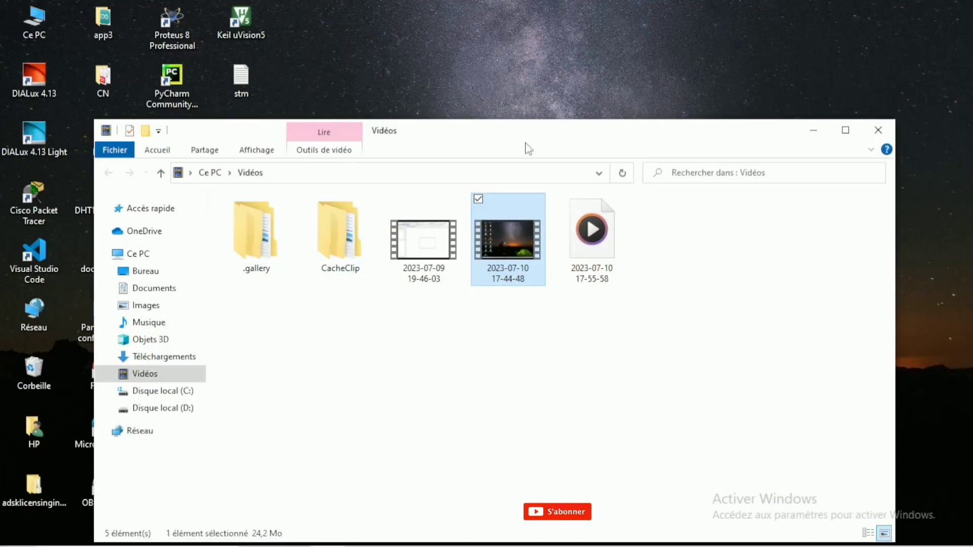
left_click(878, 131)
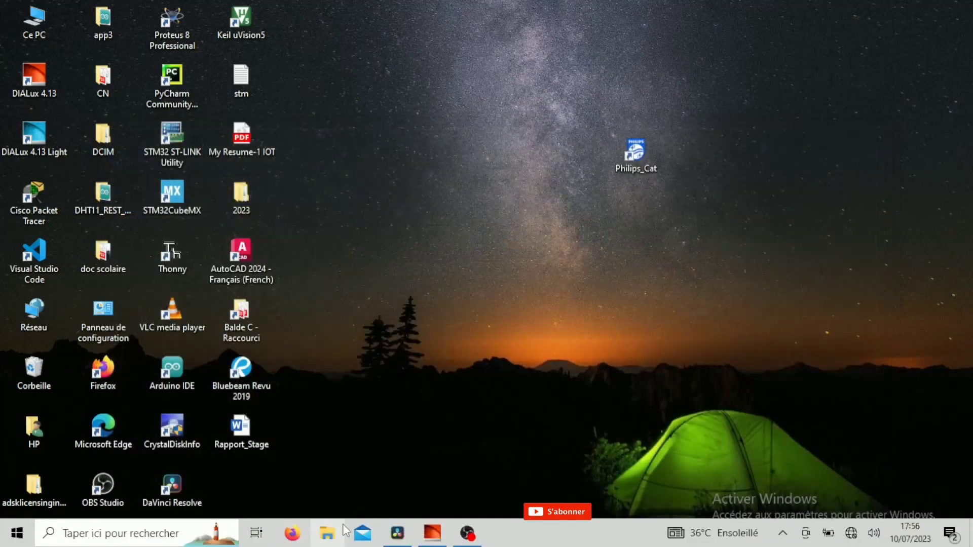
left_click(328, 534)
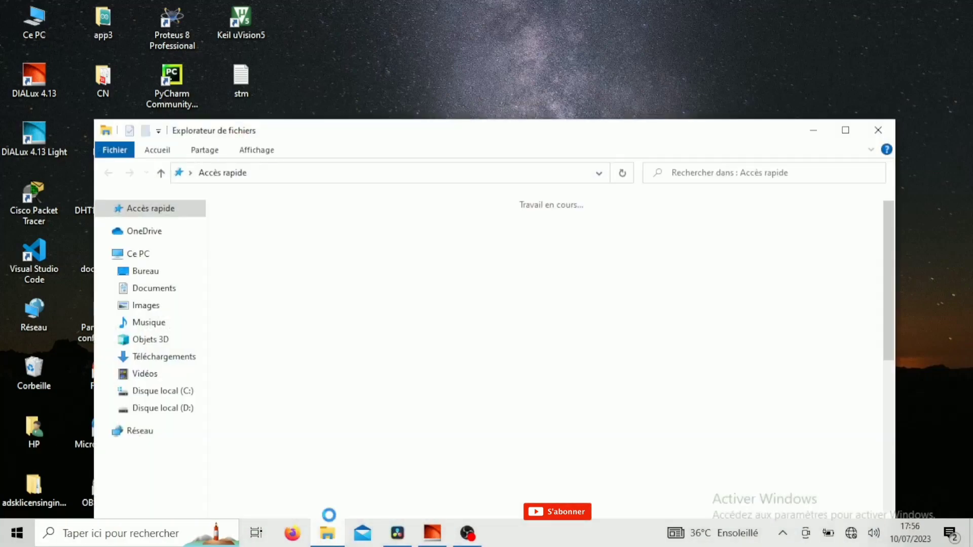
left_click(126, 359)
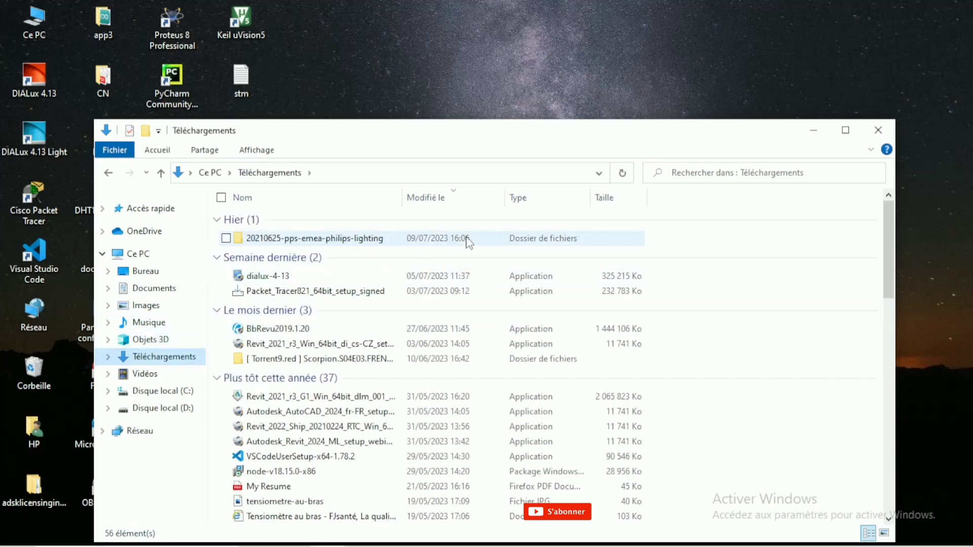
double_click(468, 240)
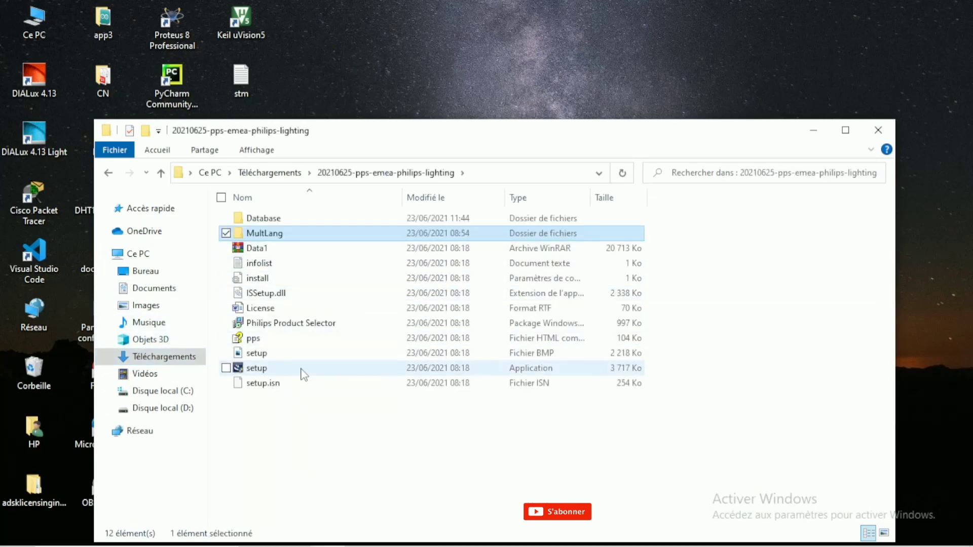
left_click(309, 374)
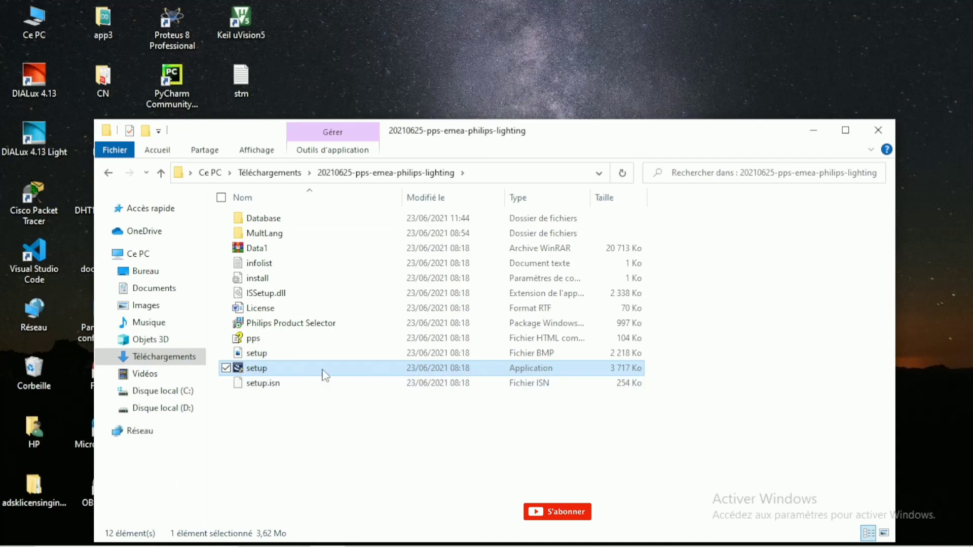
left_click(879, 130)
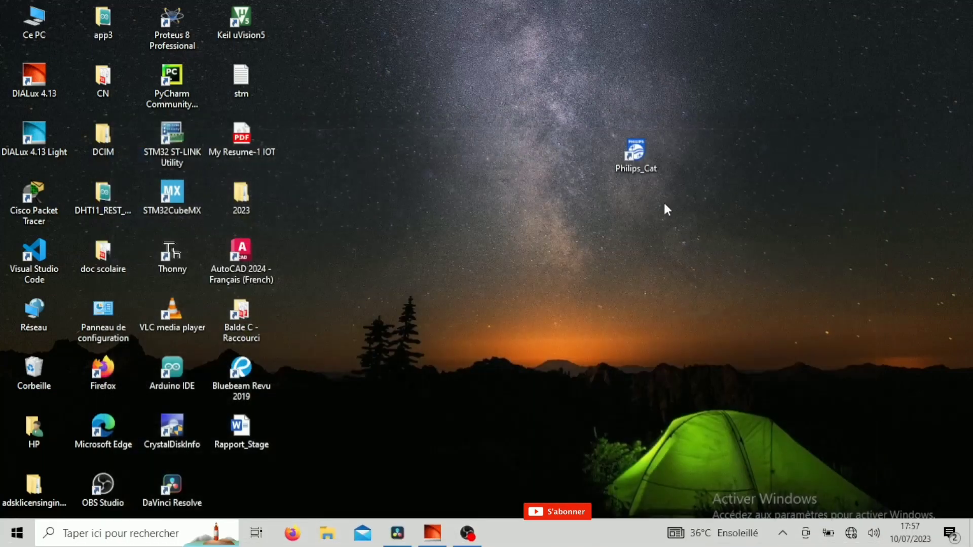
Reposition the Philips_Cat desktop shortcut, and open the Philips luminaire catalogue from DIALux.
left_click_drag(649, 169, 752, 230)
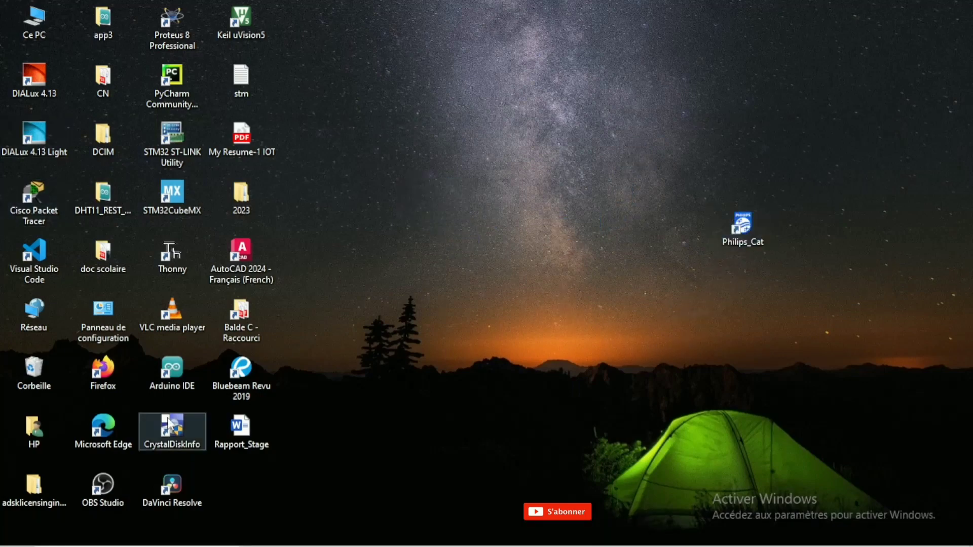
left_click(434, 533)
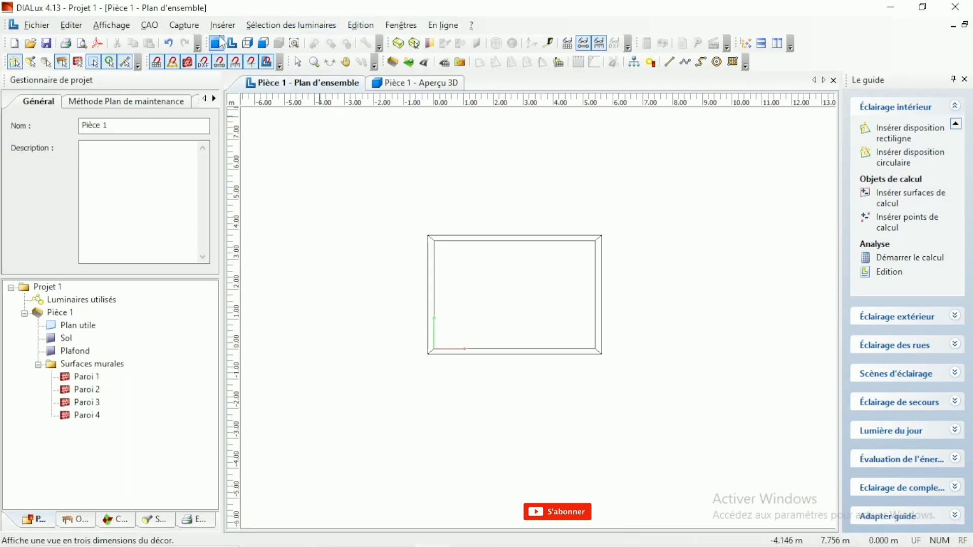
left_click(306, 28)
mouse_move(318, 39)
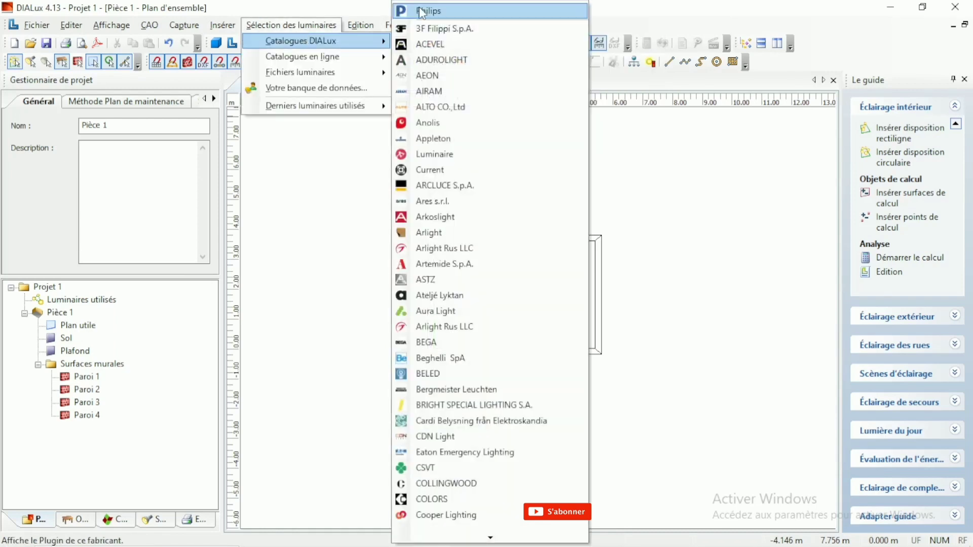
left_click(454, 13)
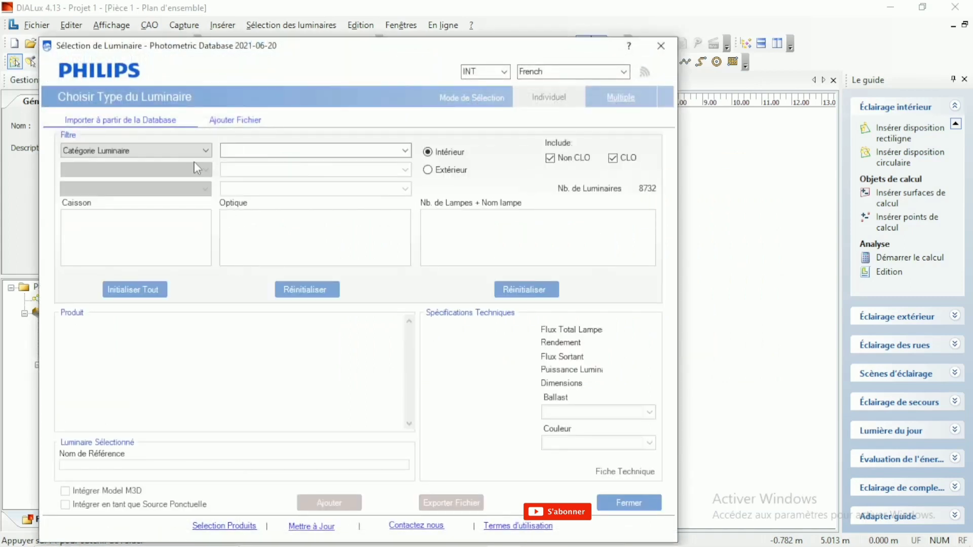
Filter the Philips database by the luminaire category Montage en surface.
left_click(202, 151)
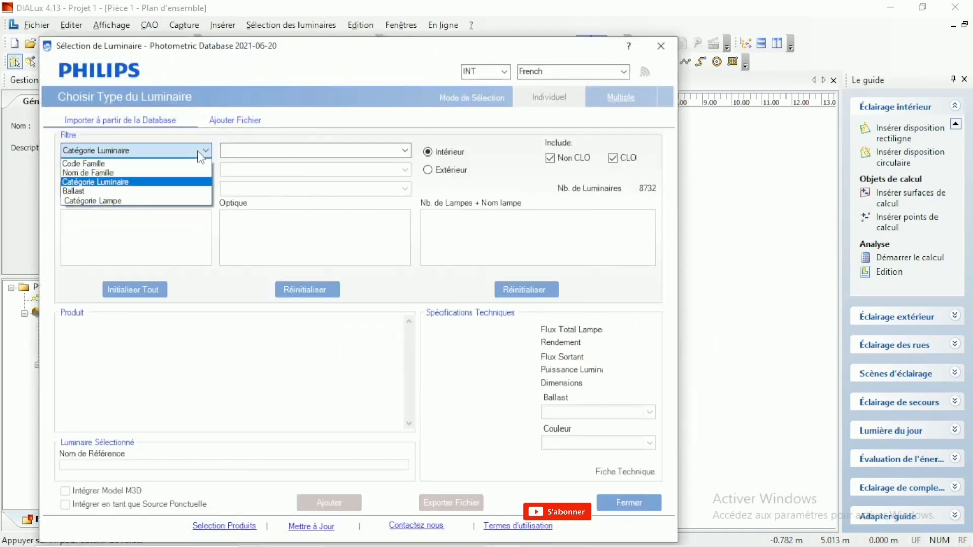
left_click(408, 152)
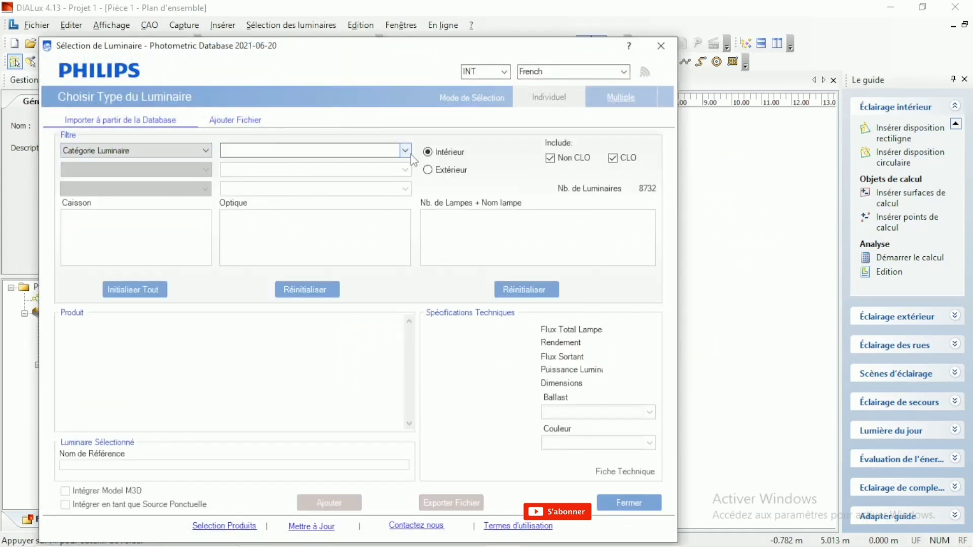
left_click(406, 151)
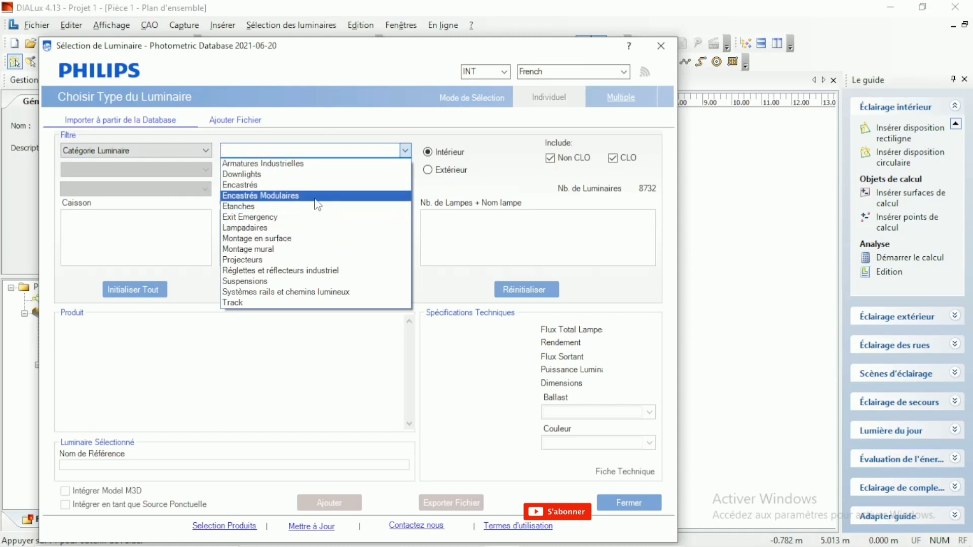
left_click(287, 242)
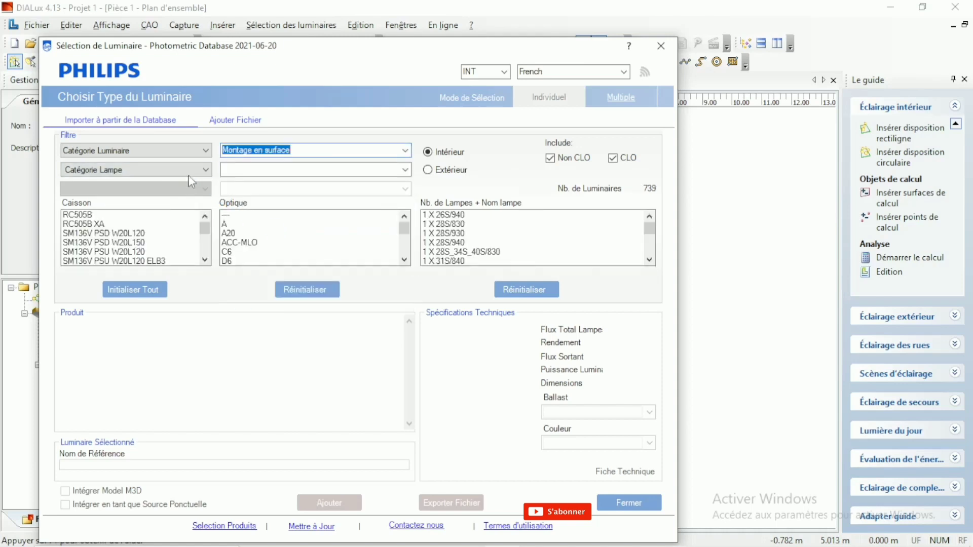
Add a second filter by family name, set to CoreLine Surface-mounted.
left_click(195, 172)
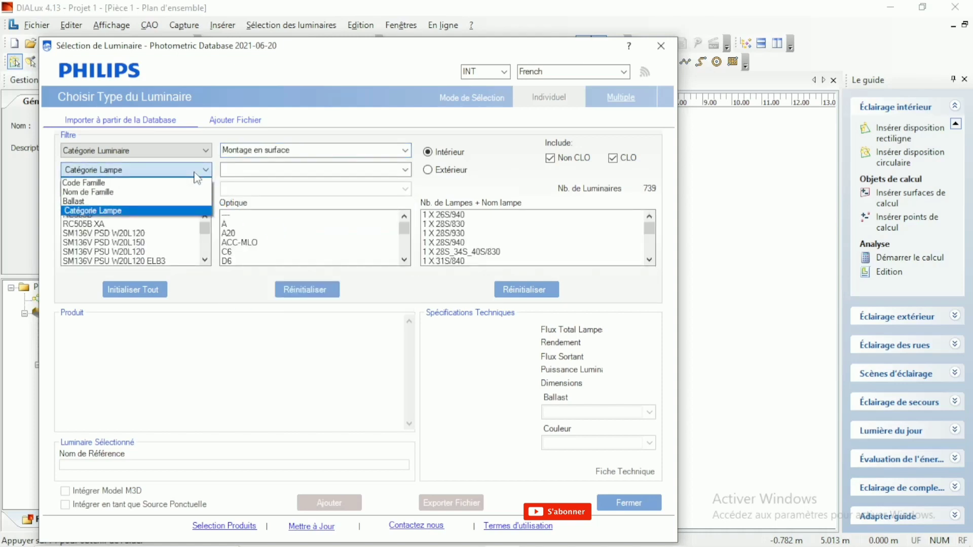
left_click(197, 170)
left_click(197, 171)
left_click(195, 192)
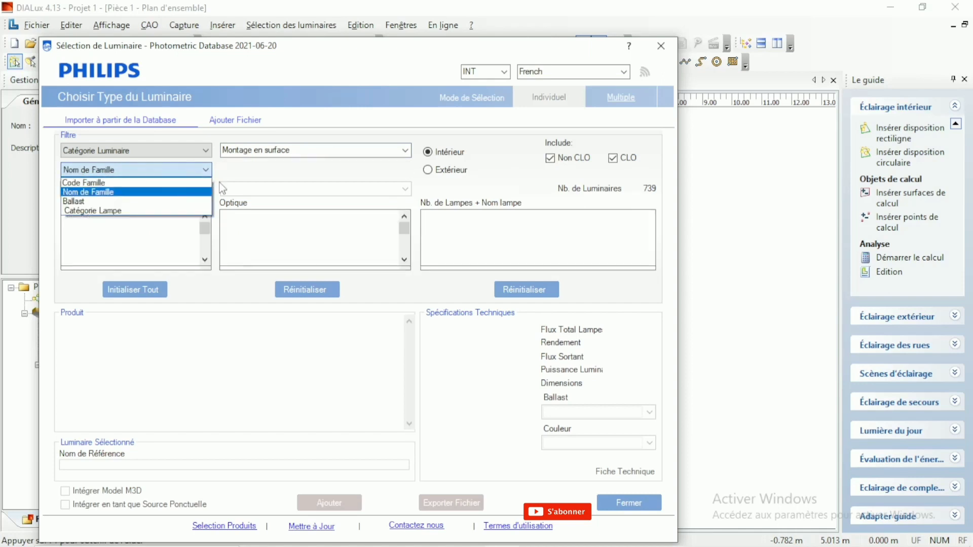
left_click(405, 170)
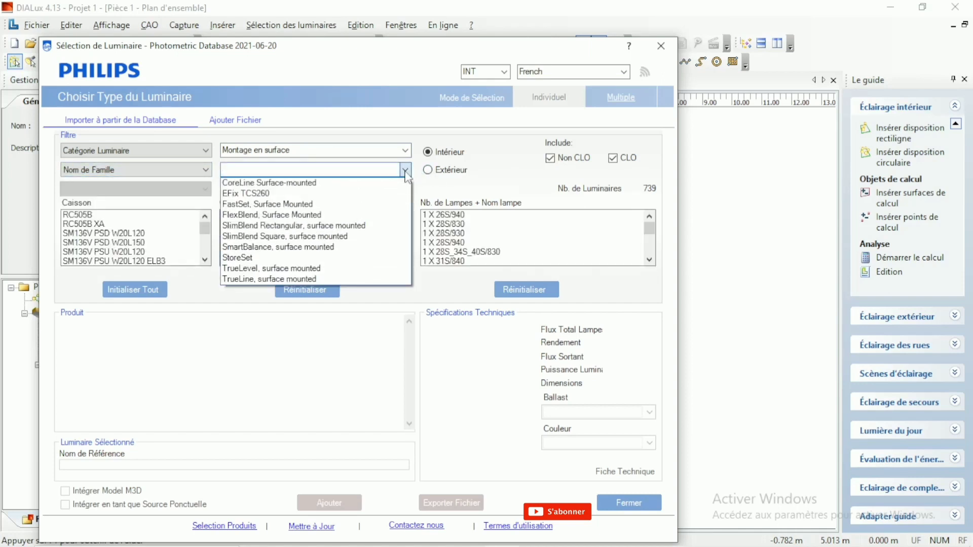
left_click(372, 183)
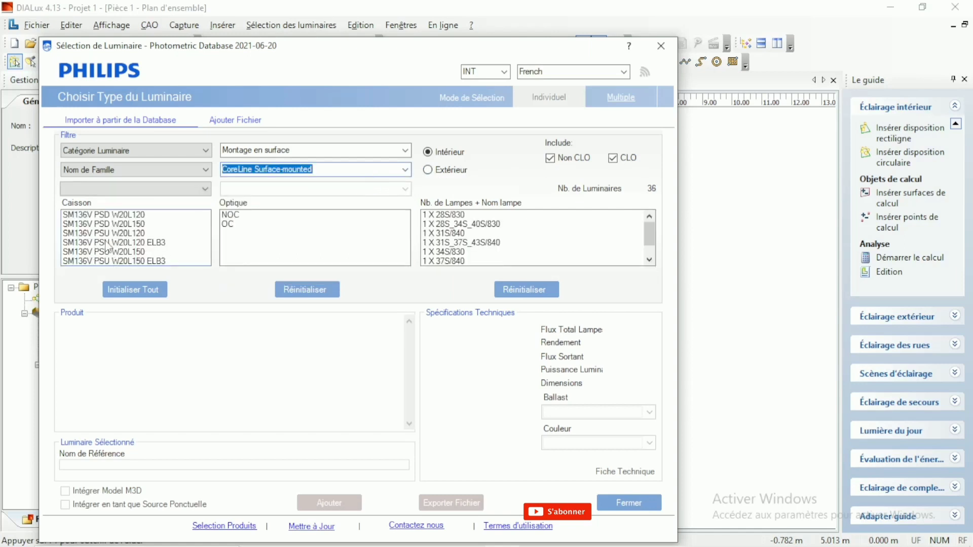
Add the SM136V PSU W20L120 luminaire with NOC optic and 1 x 28S/830 lamp to the project and show its general information.
left_click(109, 233)
left_click(224, 215)
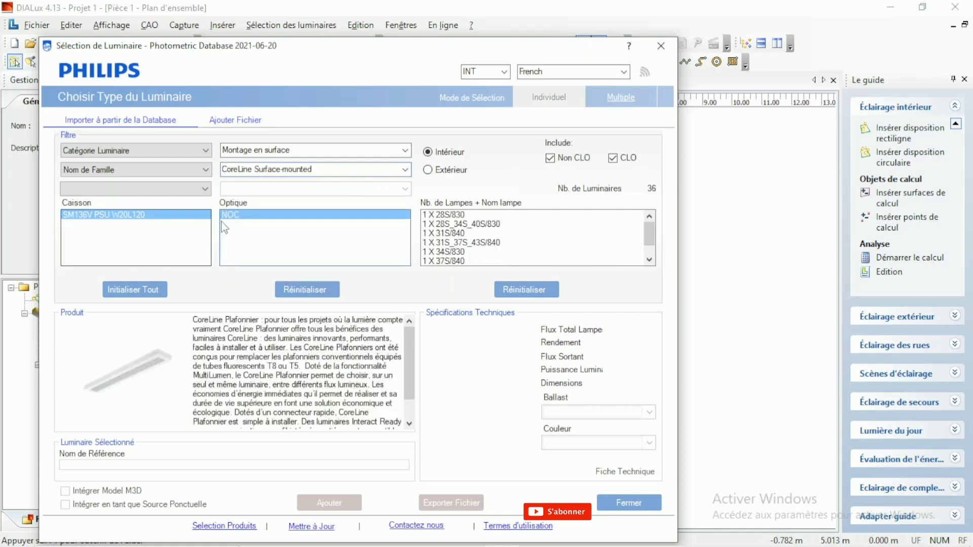
left_click(442, 217)
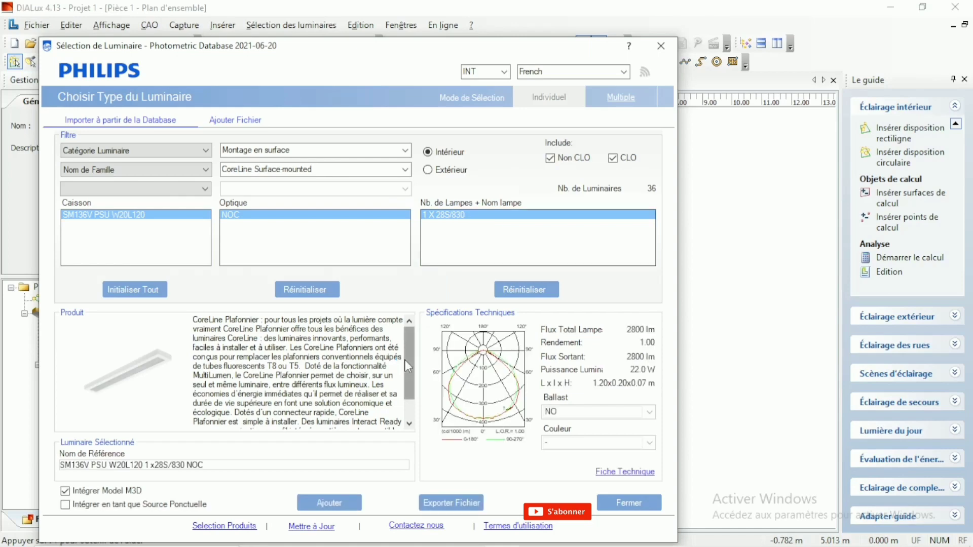
scroll(325, 426, "down", 1)
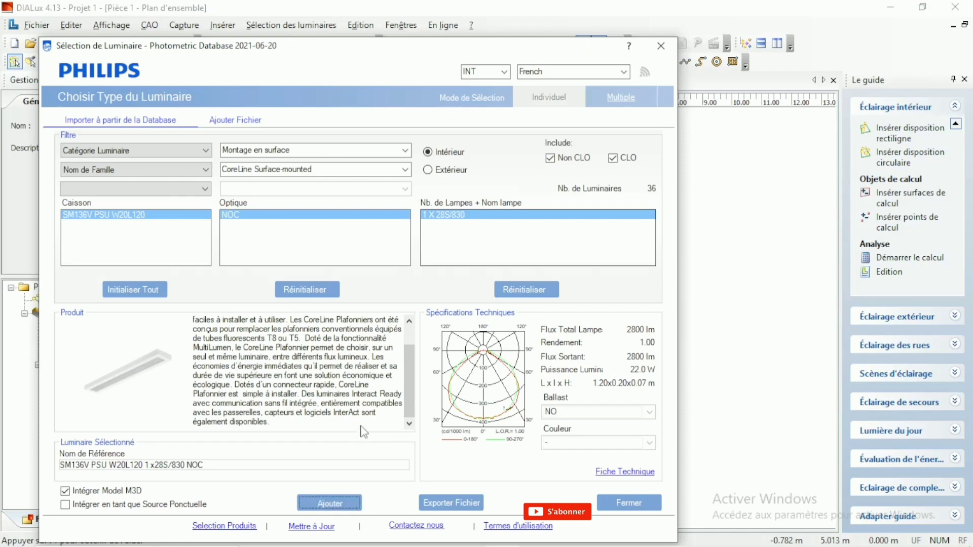
left_click(621, 504)
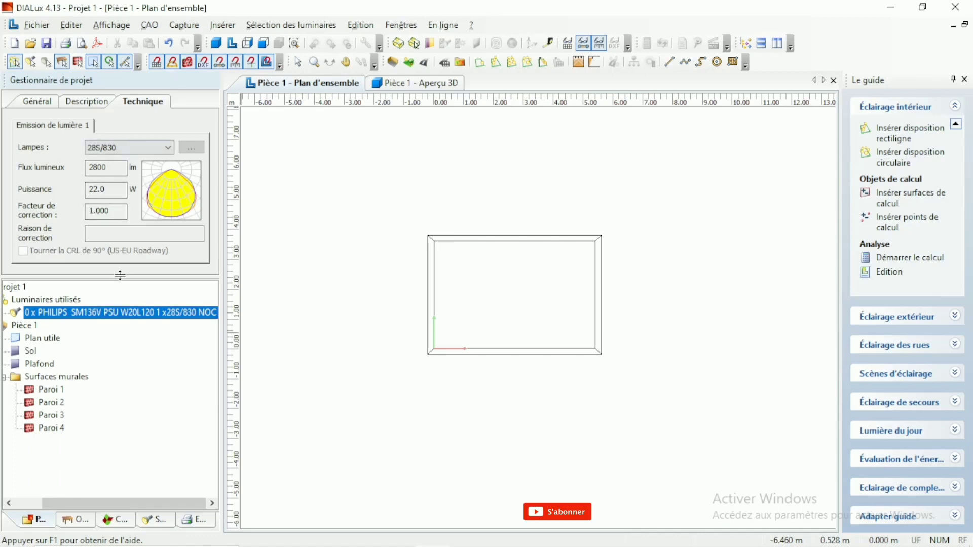
left_click(36, 106)
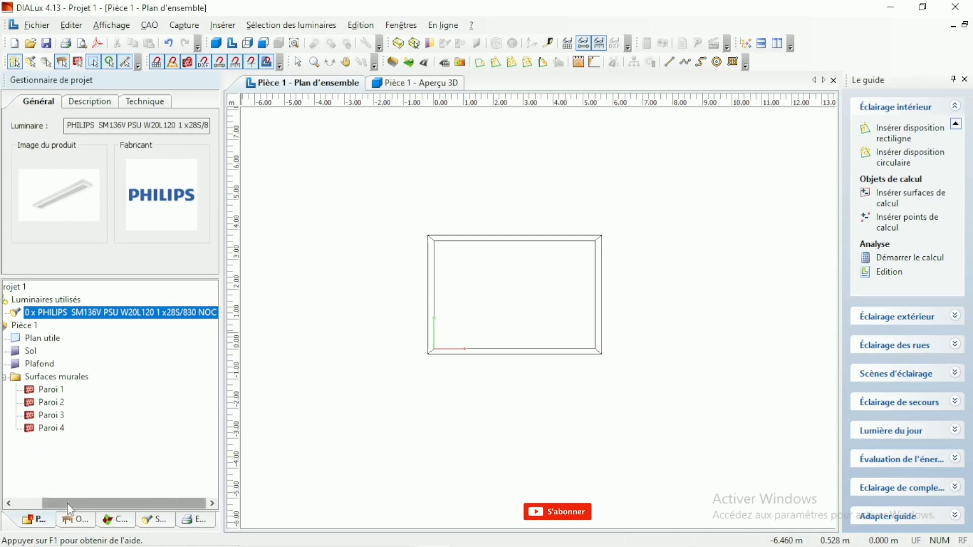
left_click_drag(70, 510, 42, 509)
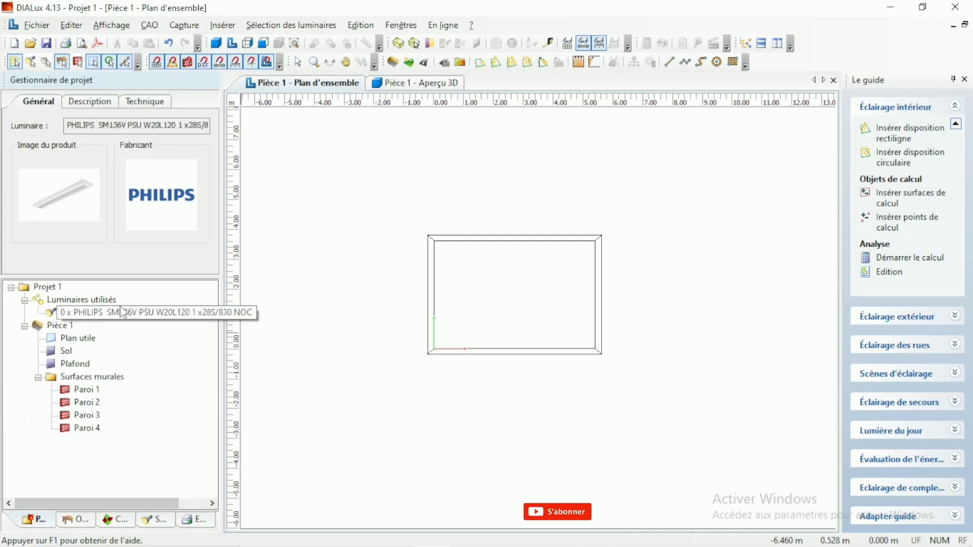
Insert a field arrangement of luminaires in Pièce 1, using the layout proposed for 500 lx with 2 rows and 3 columns.
left_click(61, 327)
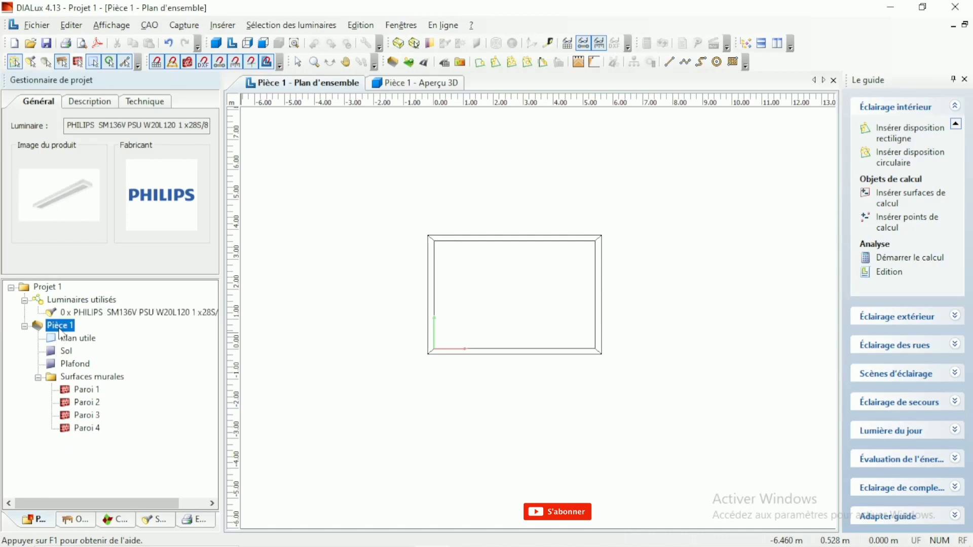
right_click(60, 332)
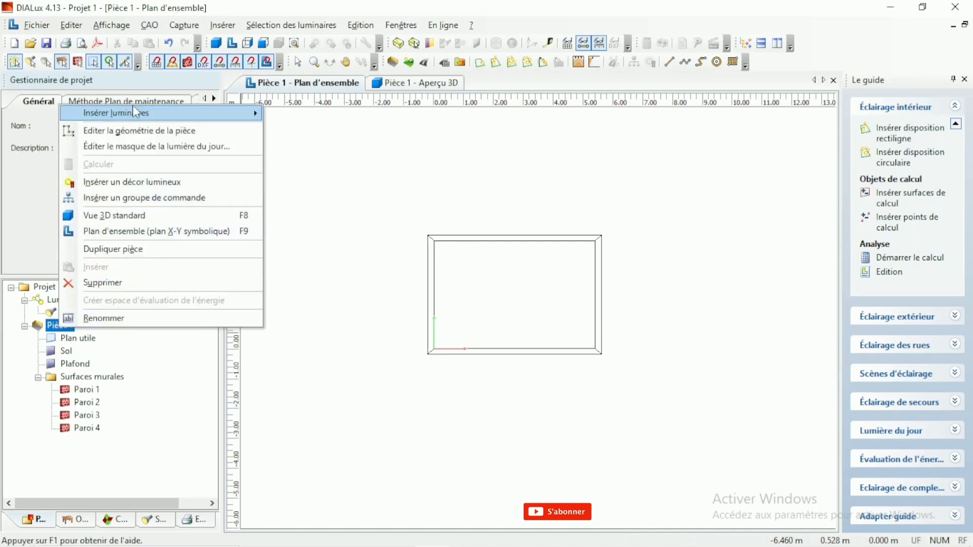
mouse_move(135, 112)
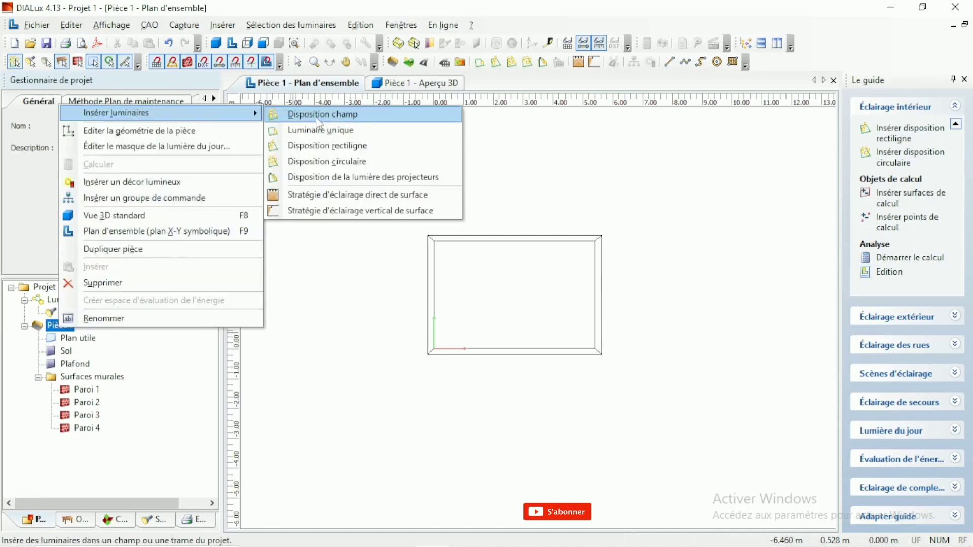
left_click(328, 115)
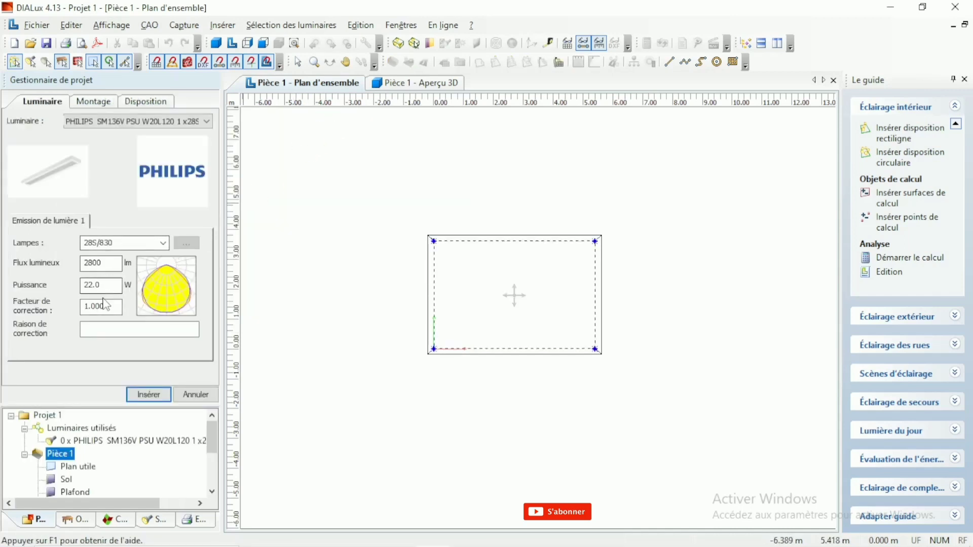
left_click(95, 104)
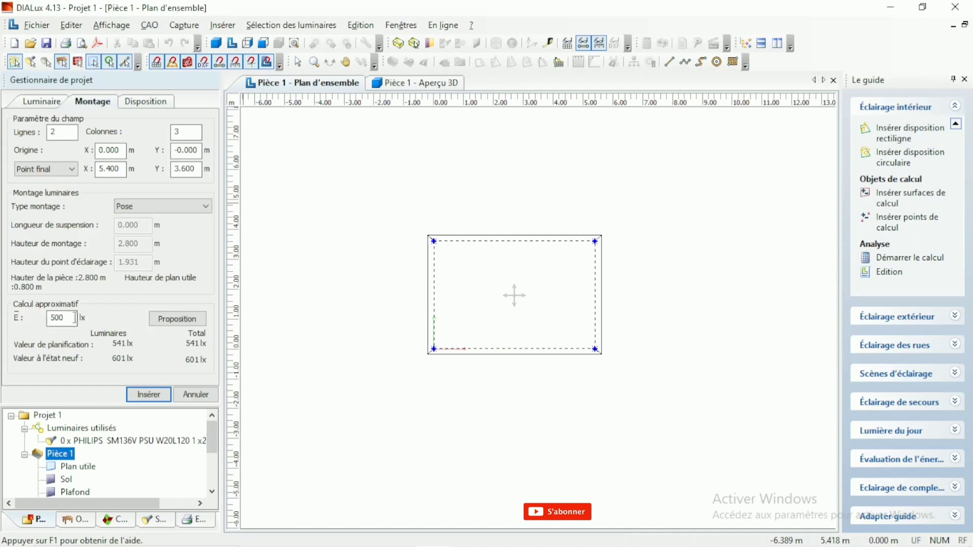
left_click(177, 319)
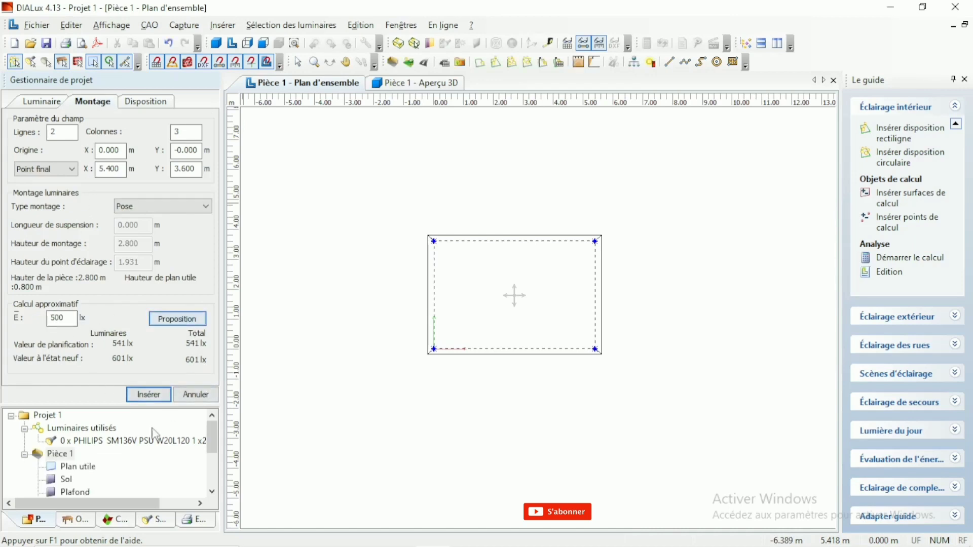
left_click(153, 400)
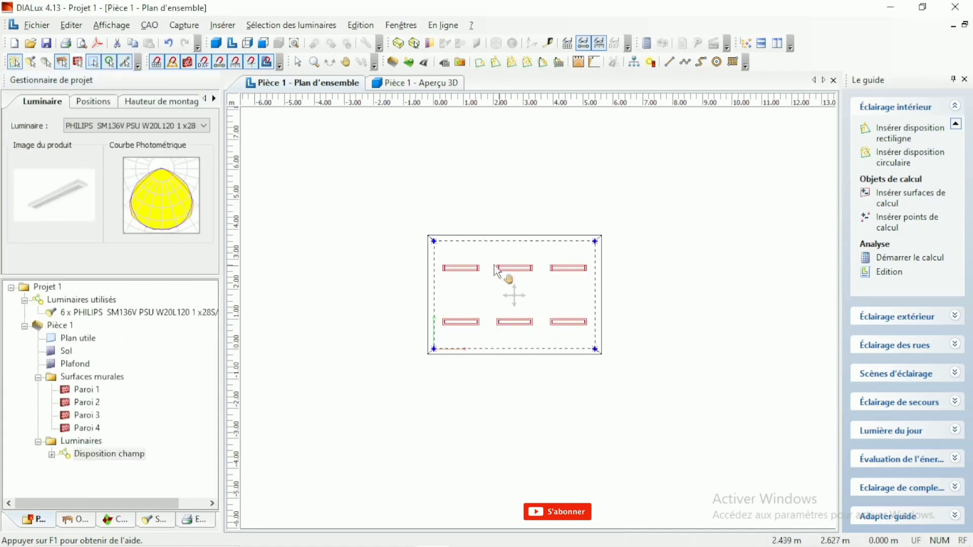
Show Pièce 1 in the 3D view and run the Standard lighting calculation with objects and luminaires included, viewing the room from several angles.
left_click(417, 85)
mouse_move(476, 330)
left_mouse_down()
mouse_move(591, 304)
mouse_move(637, 307)
left_mouse_up()
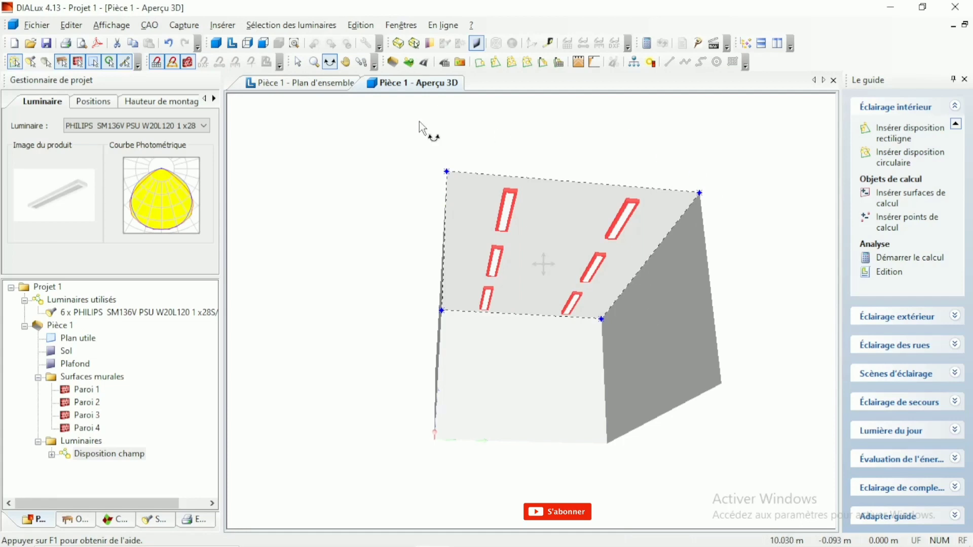
left_click(360, 27)
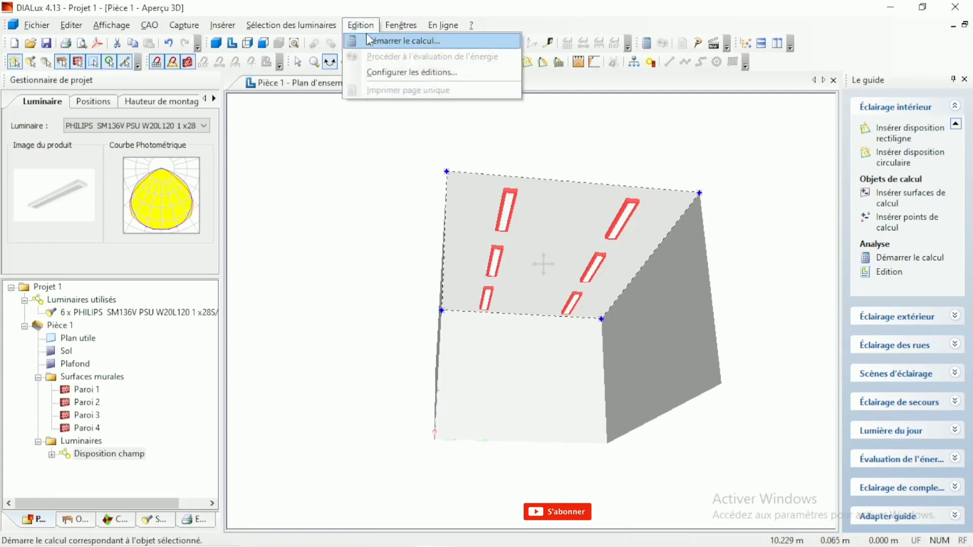
left_click(375, 42)
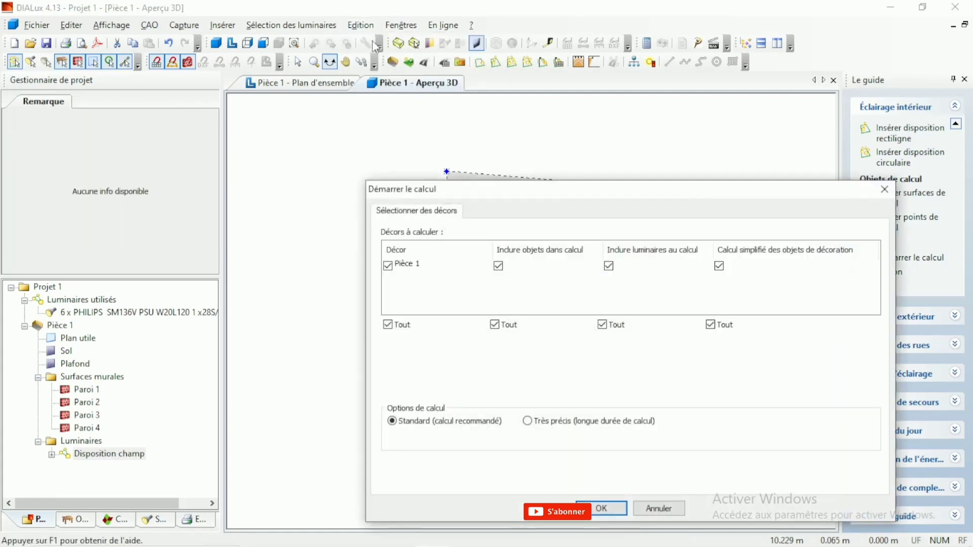
left_click(607, 511)
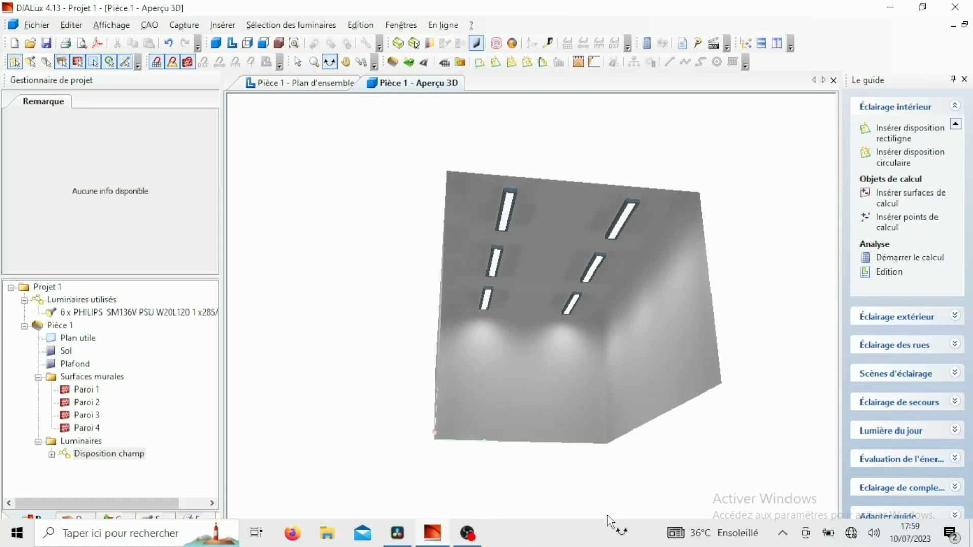
mouse_move(607, 515)
left_mouse_down()
mouse_move(674, 349)
mouse_move(628, 333)
mouse_move(675, 369)
mouse_move(716, 354)
left_mouse_up()
mouse_move(615, 348)
left_mouse_down()
mouse_move(693, 329)
mouse_move(790, 347)
mouse_move(853, 400)
mouse_move(880, 357)
left_mouse_up()
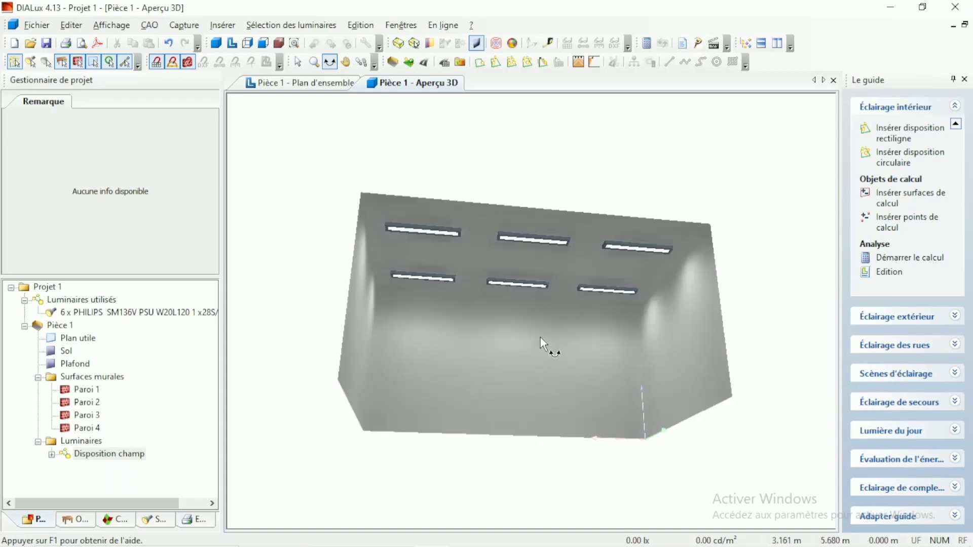
mouse_move(540, 338)
left_mouse_down()
mouse_move(614, 332)
mouse_move(694, 304)
left_mouse_up()
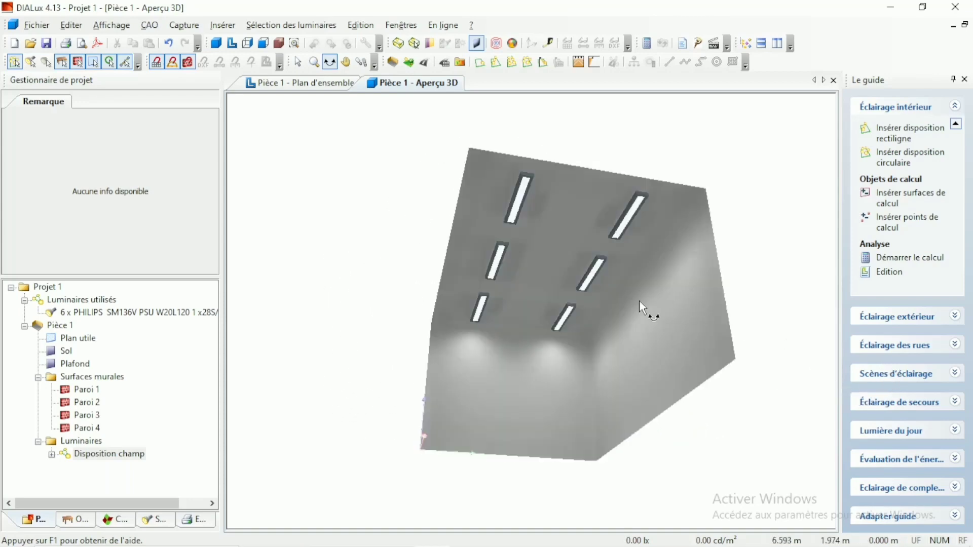